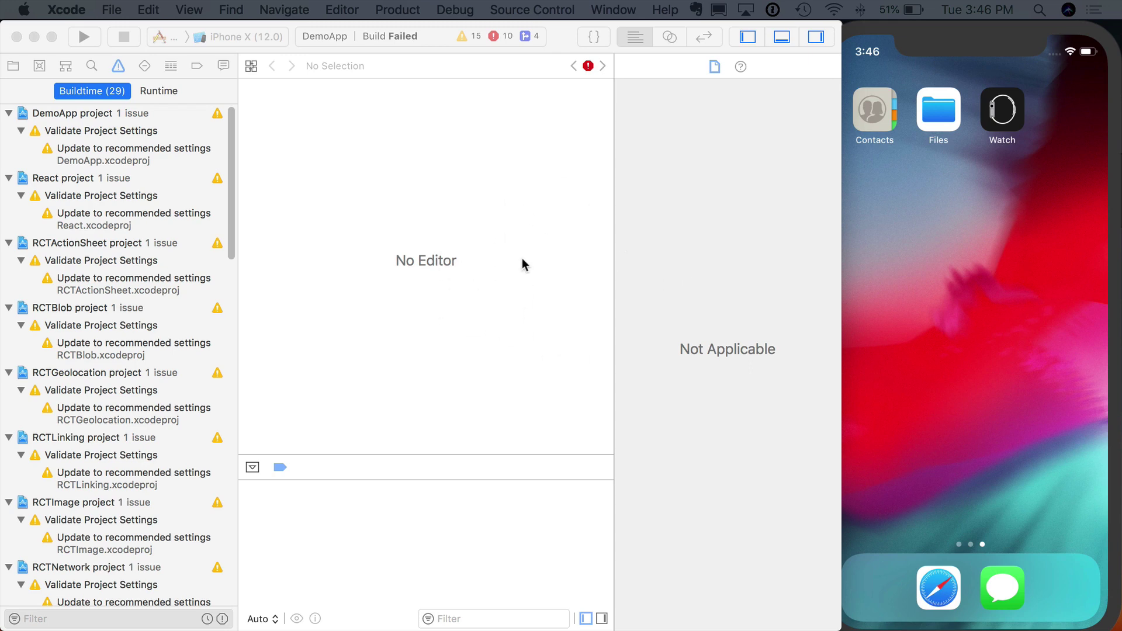
Step: Enter 'react-native init --version 0.50.0 DemoApp' at the iTerm2 prompt without running it
{"action": "key", "text": "super+Tab"}
{"action": "key", "text": "super+Tab"}
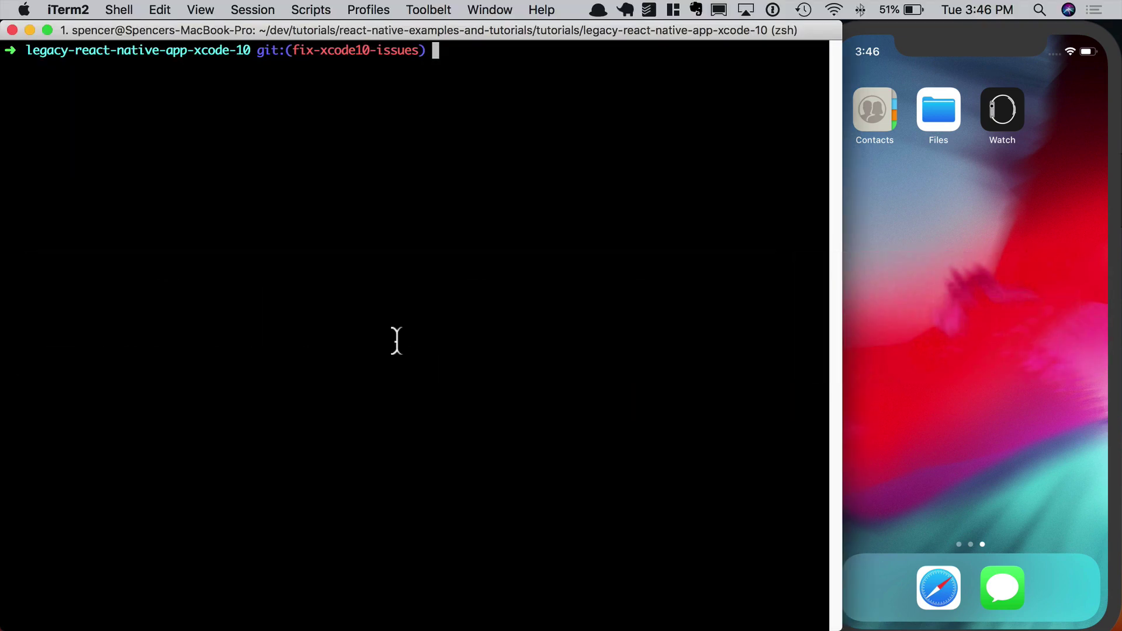
{"action": "type", "text": "rea"}
{"action": "key", "text": "Tab"}
{"action": "type", "text": "ct-native"}
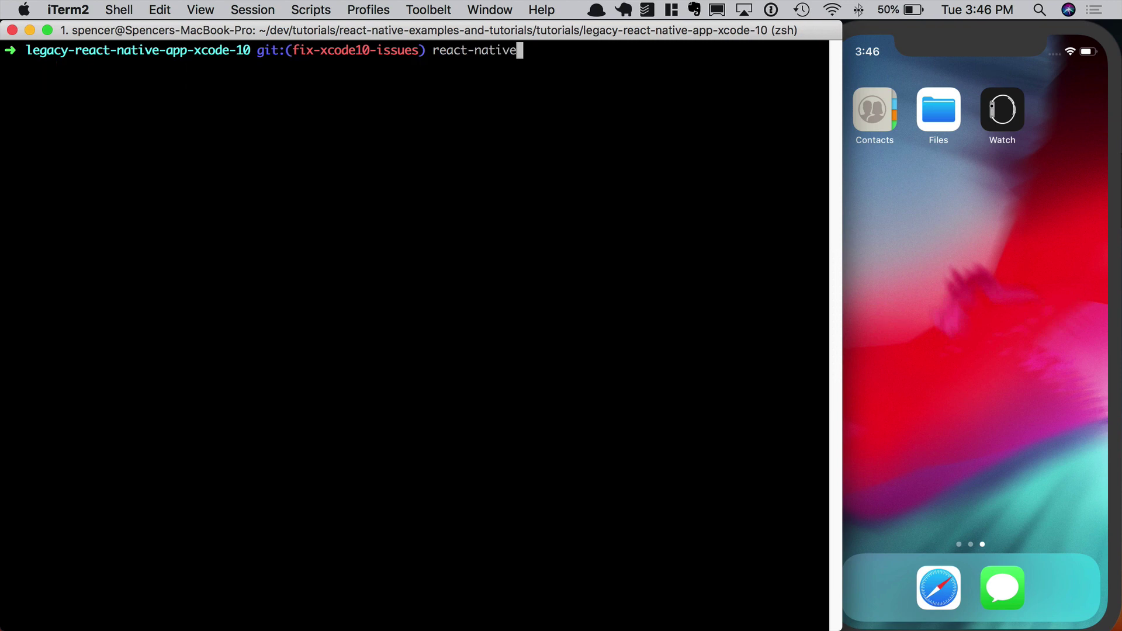
{"action": "type", "text": " init --version 0.50.0 DemoApp"}
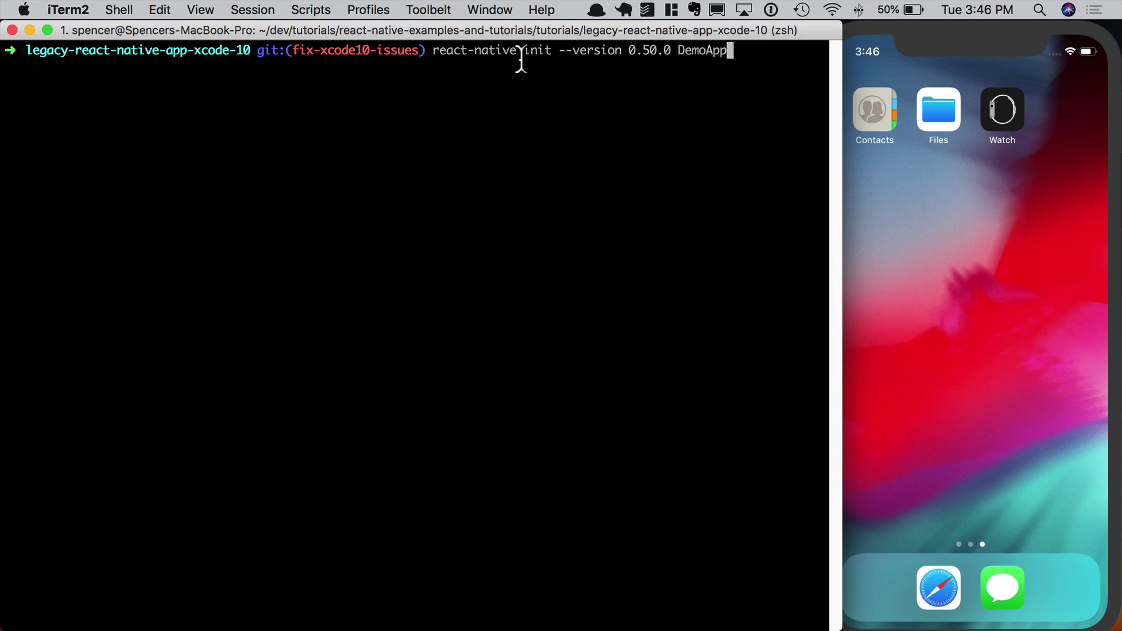
{"action": "left_click_drag", "start_coordinate": [523, 52], "coordinate": [663, 59]}
{"action": "key", "text": "super+Tab"}
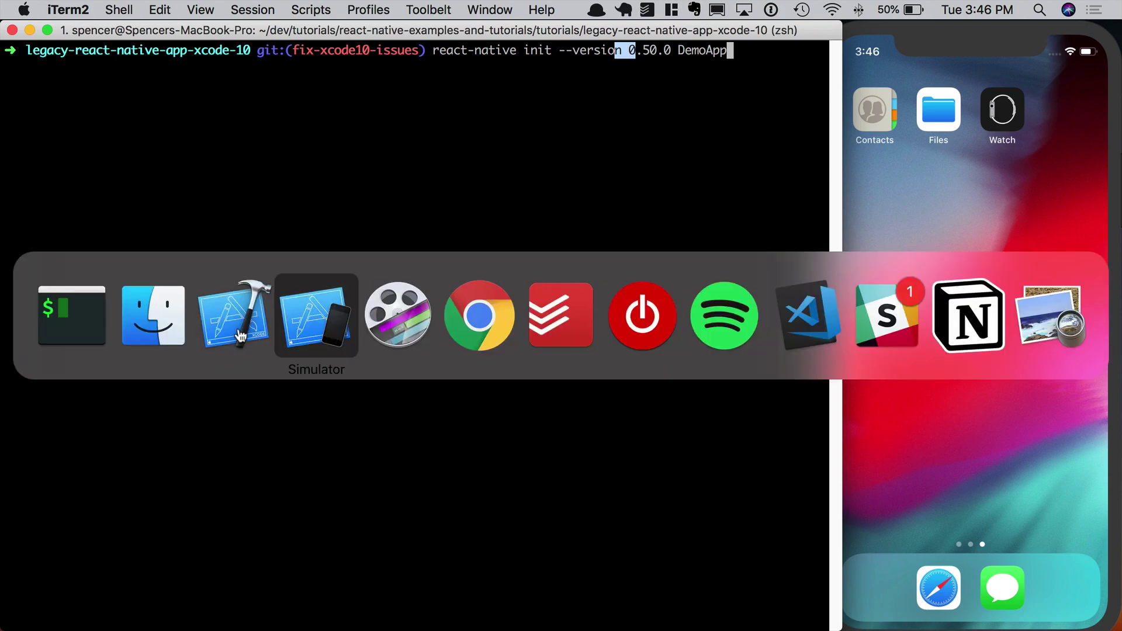
Step: Confirm Xcode is version 10.0 in About Xcode, then build DemoApp, which fails on 'config.h'
{"action": "left_click", "coordinate": [235, 321]}
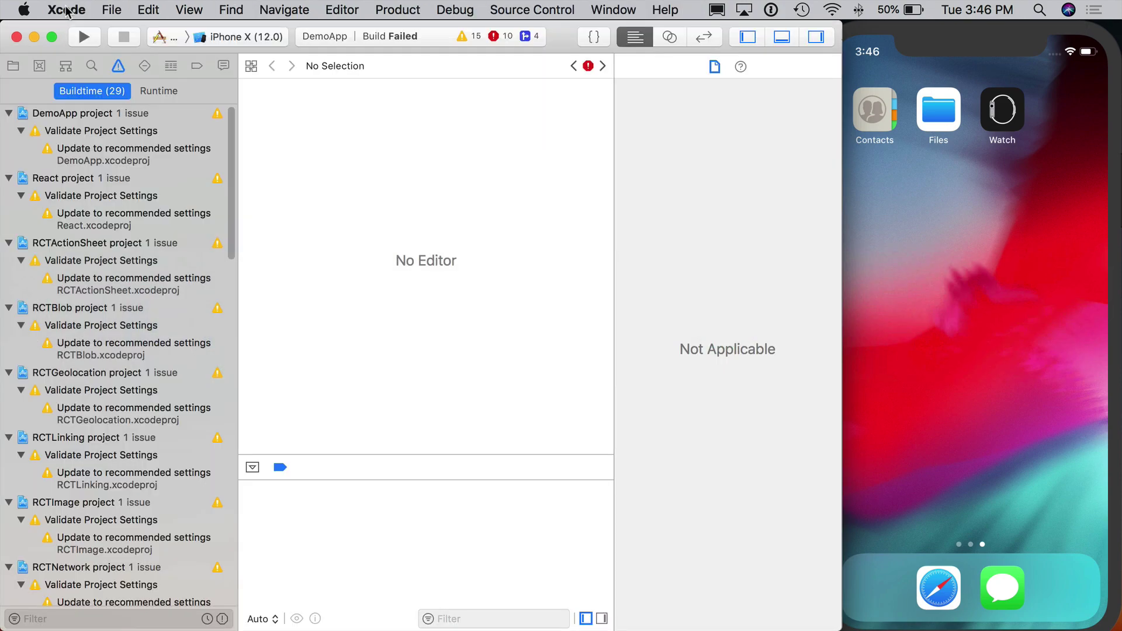
{"action": "left_click", "coordinate": [66, 11]}
{"action": "left_click", "coordinate": [71, 36]}
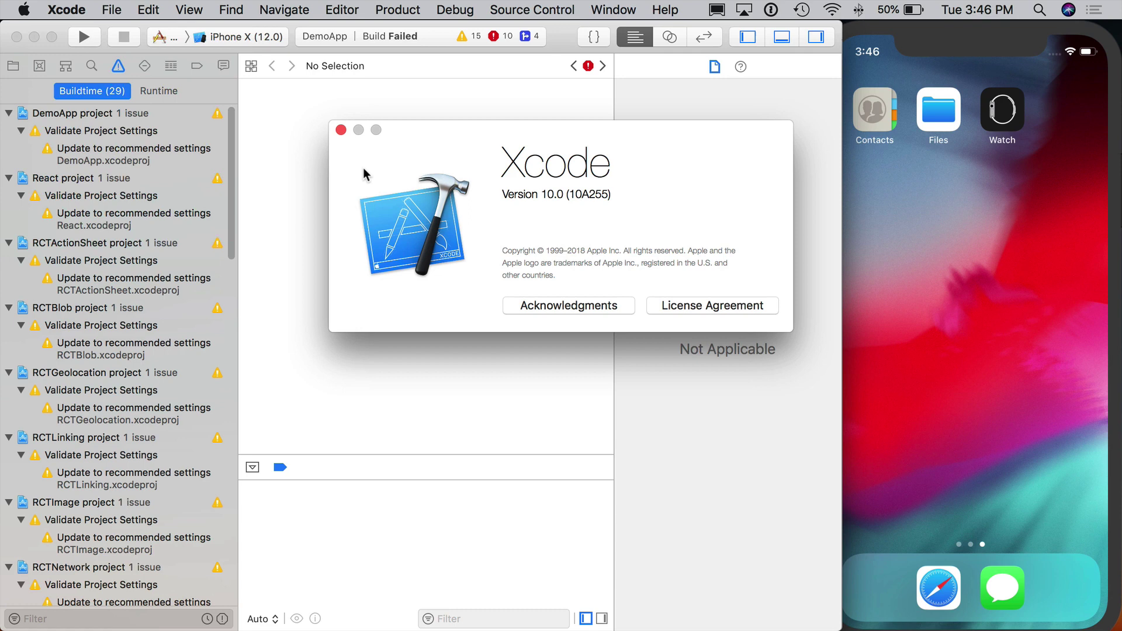
{"action": "left_click", "coordinate": [340, 129]}
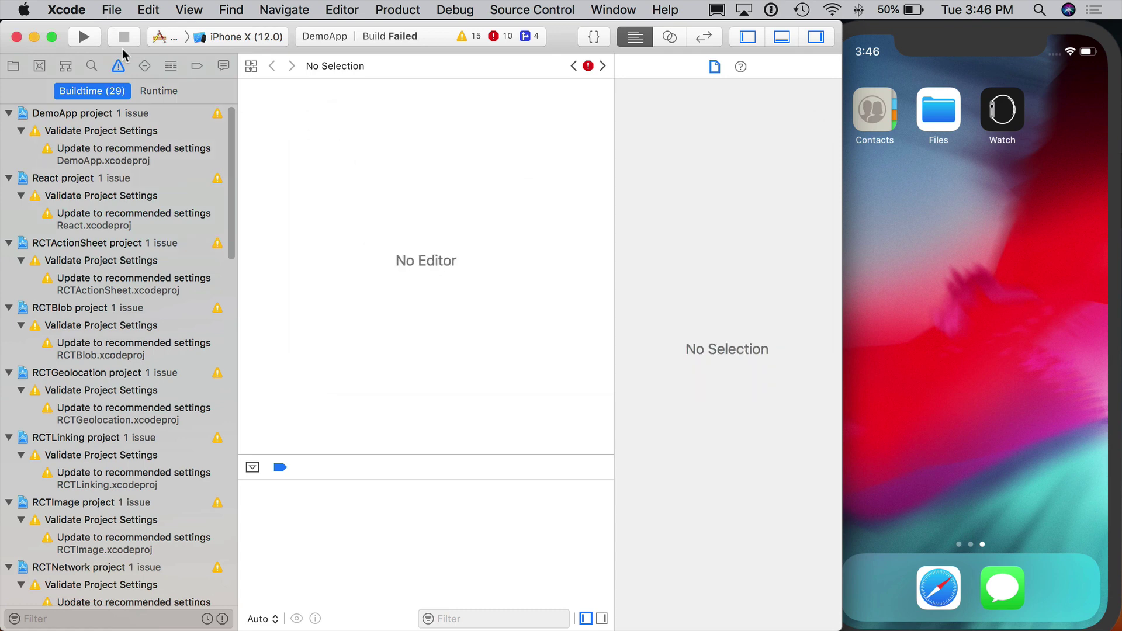
{"action": "key", "text": "super+b"}
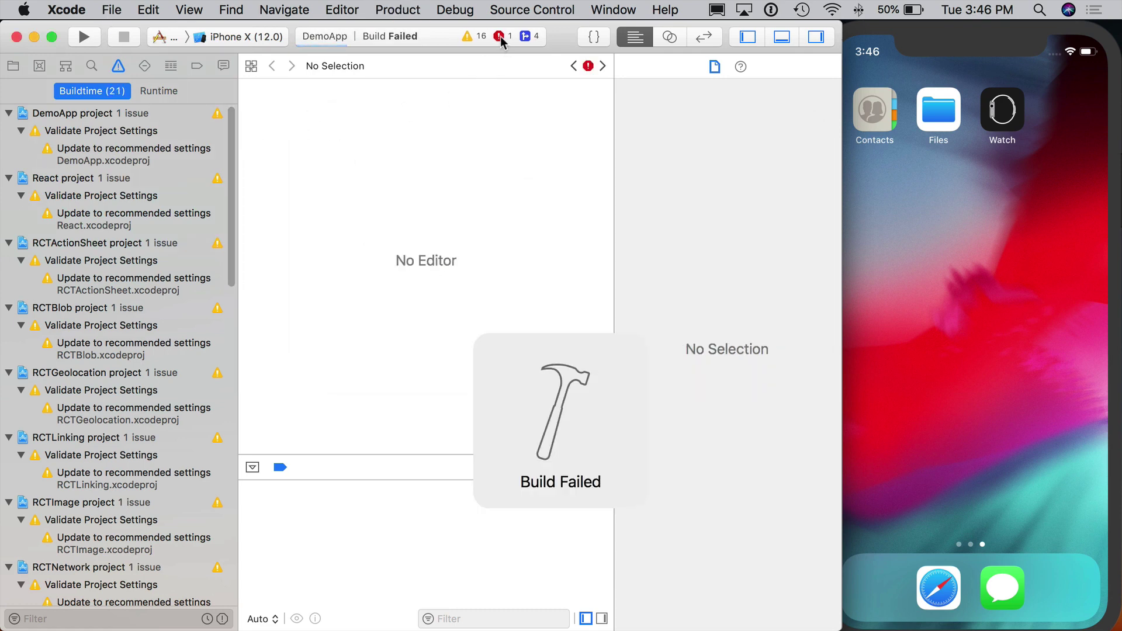
{"action": "scroll", "coordinate": [146, 367], "scroll_direction": "down", "scroll_amount": 15}
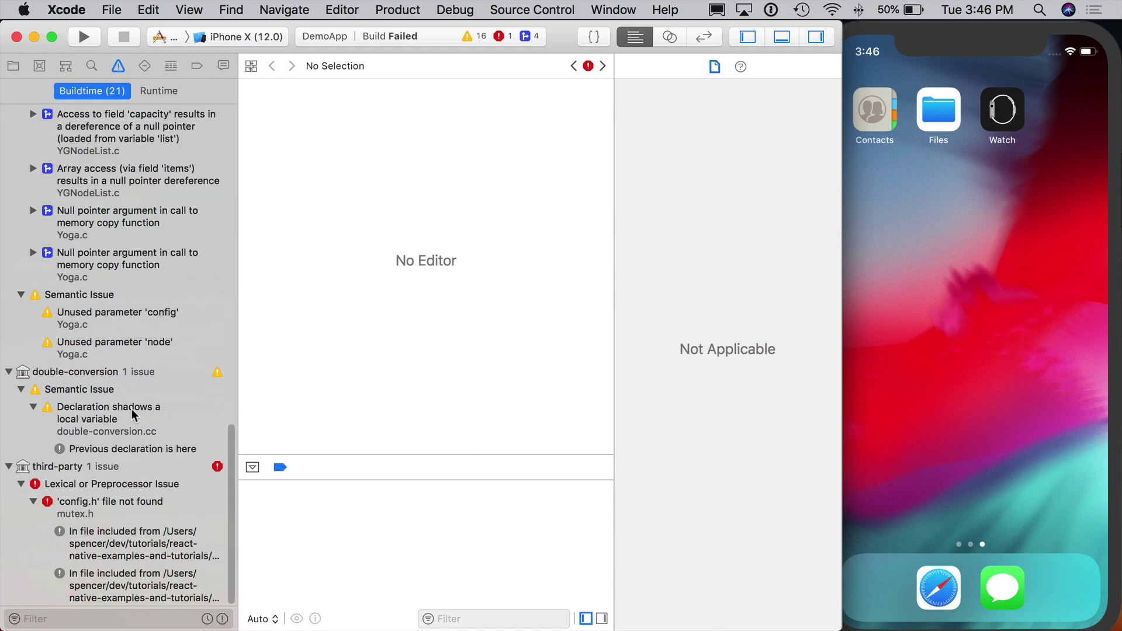
Step: Open mutex.h at the 'config.h' error and set Project Settings' Build System to Legacy Build System
{"action": "left_click", "coordinate": [100, 522]}
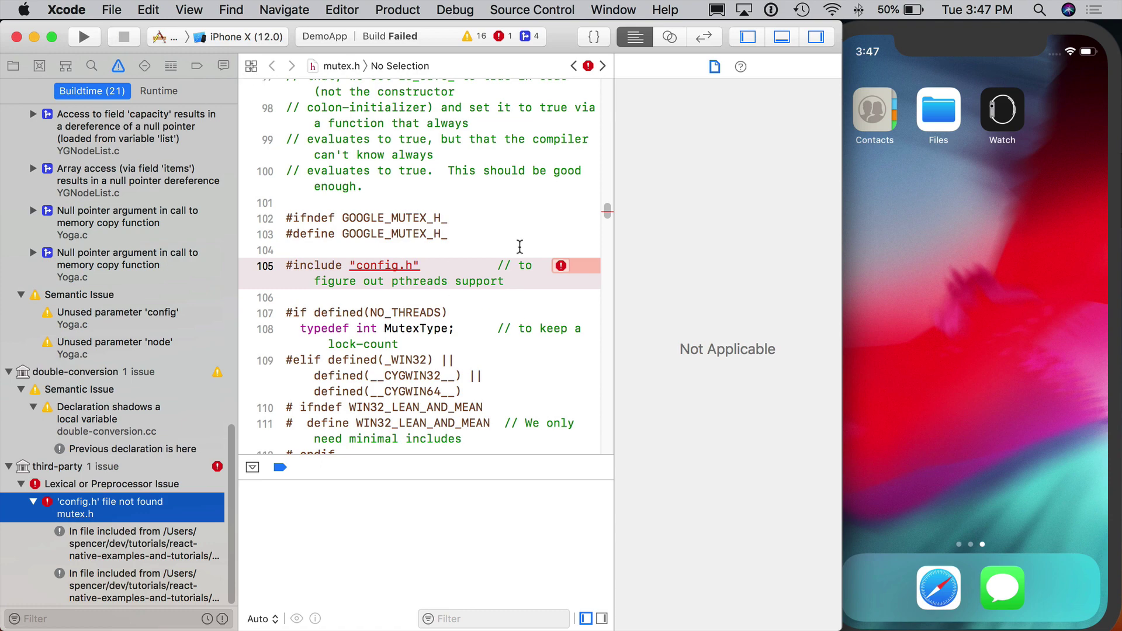
{"action": "left_click", "coordinate": [107, 13]}
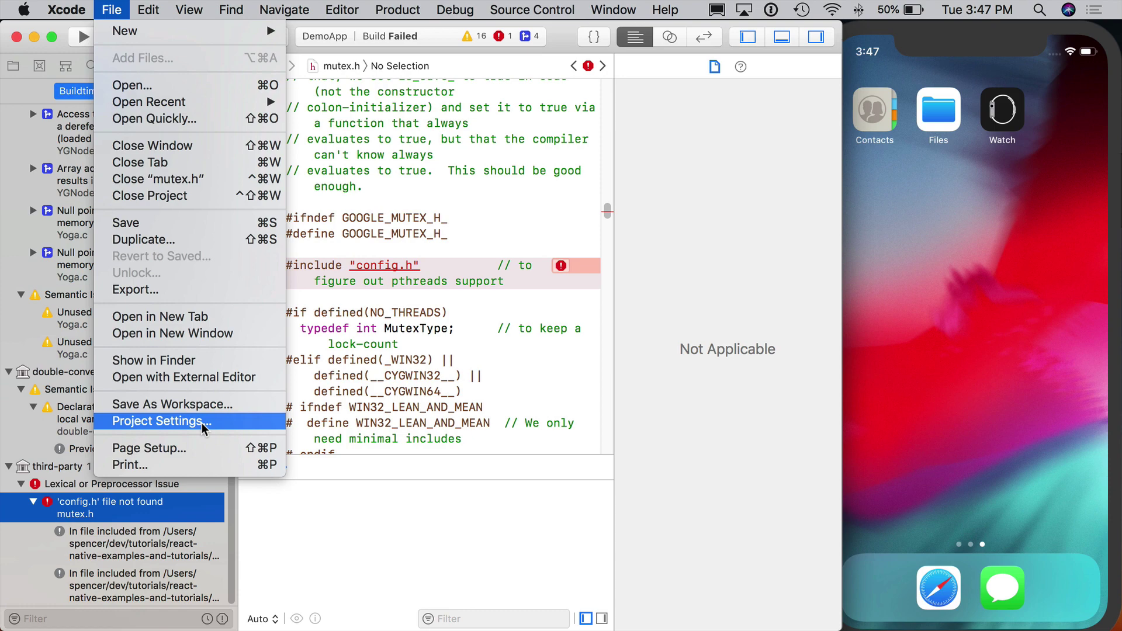
{"action": "left_click", "coordinate": [203, 422]}
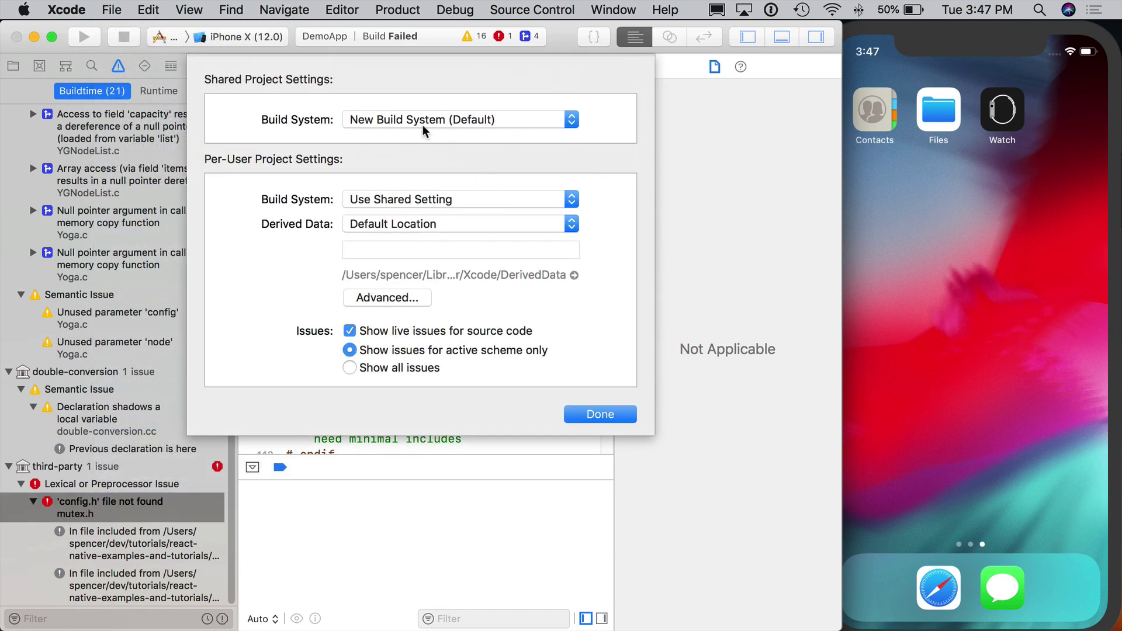
{"action": "left_click", "coordinate": [390, 118]}
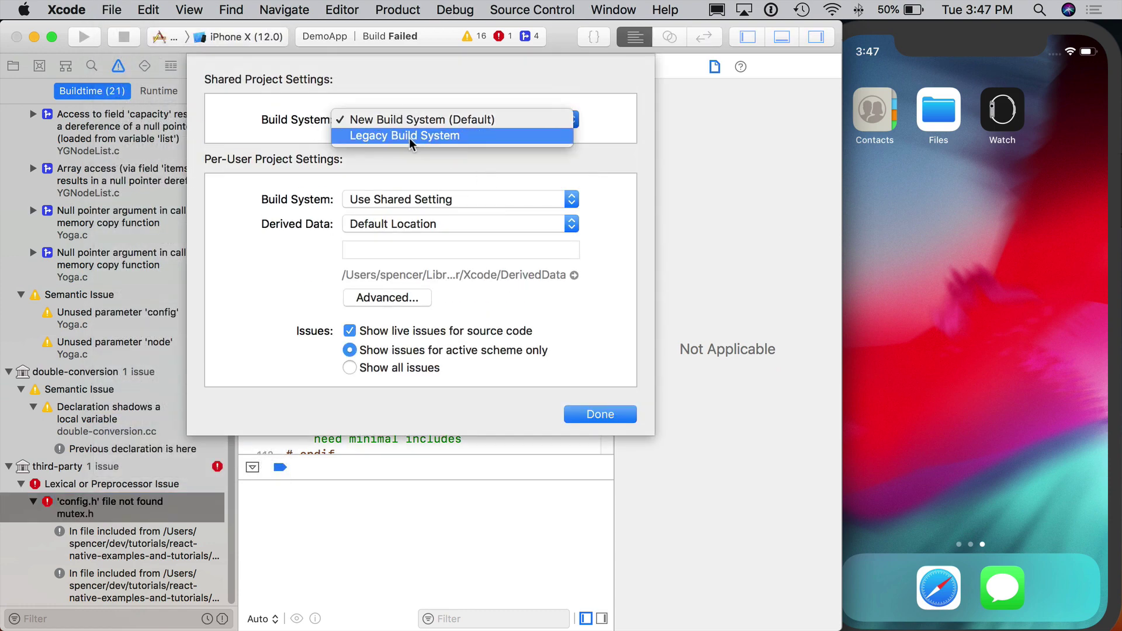
{"action": "left_click", "coordinate": [410, 136]}
{"action": "left_click", "coordinate": [596, 416]}
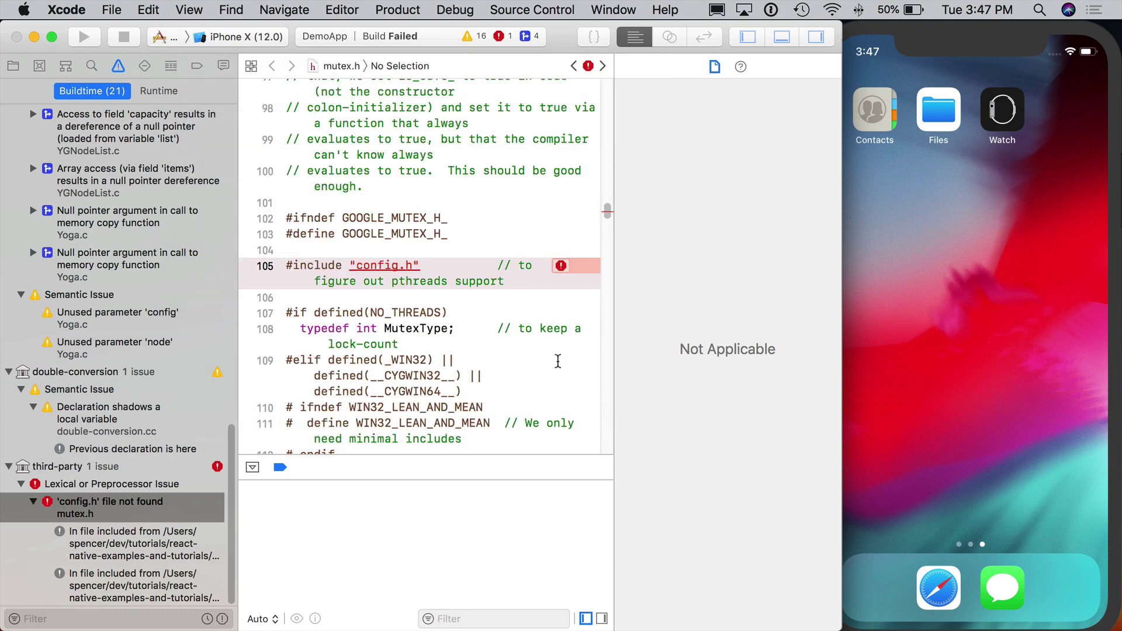
Step: Cancel the unrun init command, then run 'rm -rf node_modules && yarn' to reinstall dependencies
{"action": "key", "text": "super+Tab"}
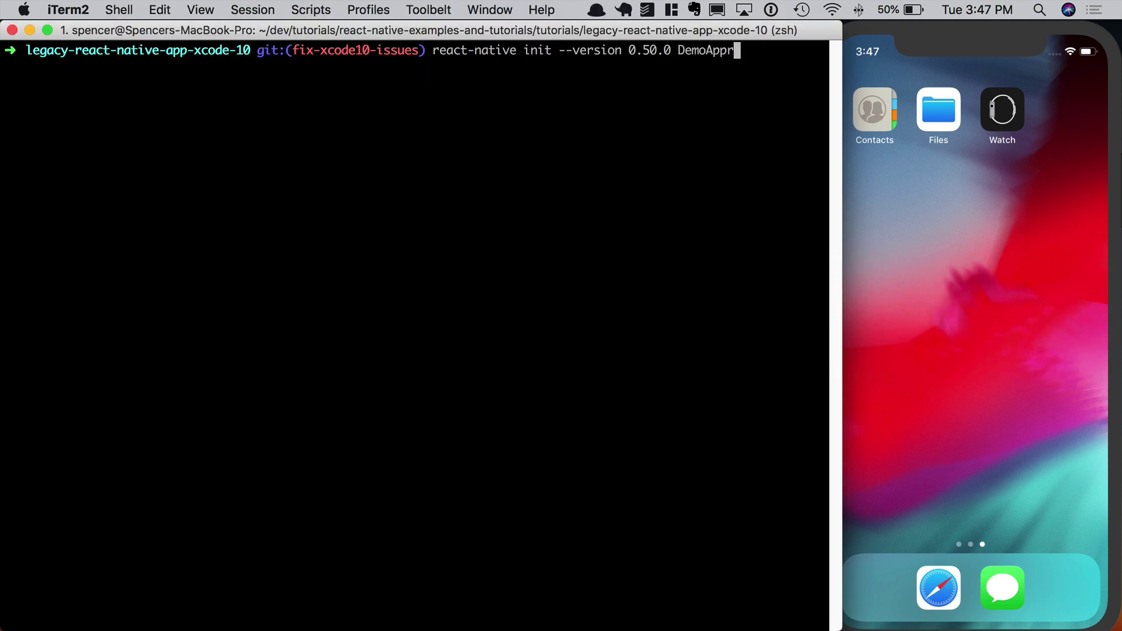
{"action": "key", "text": "ctrl+c"}
{"action": "type", "text": "rm -rf no"}
{"action": "key", "text": "Tab"}
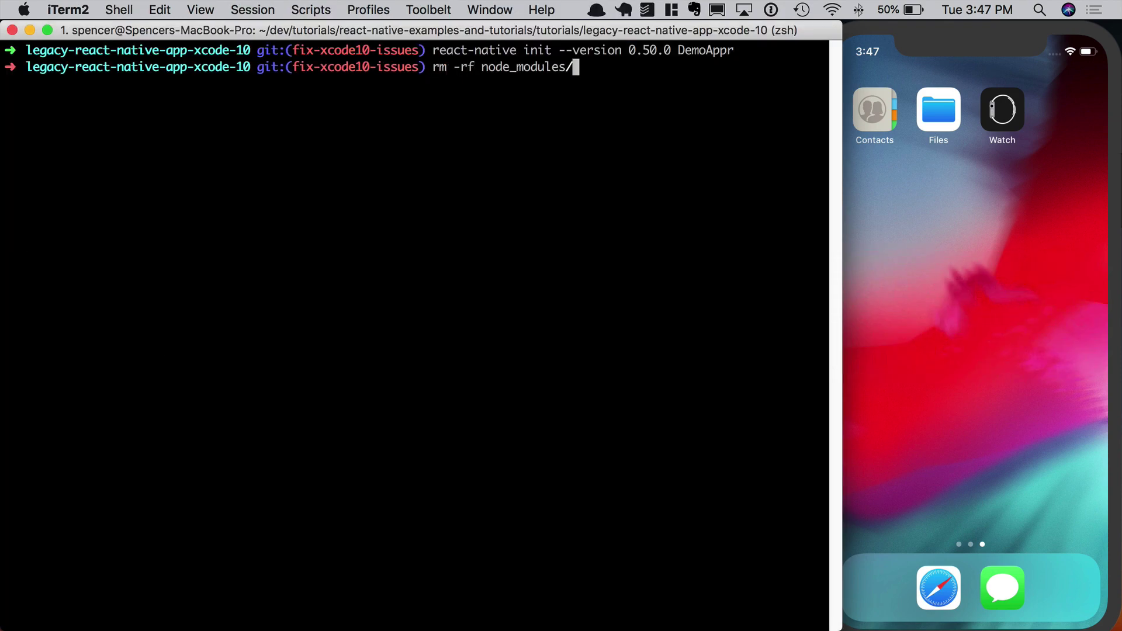
{"action": "type", "text": "&& yarn"}
{"action": "key", "text": "Tab"}
{"action": "key", "text": "Return"}
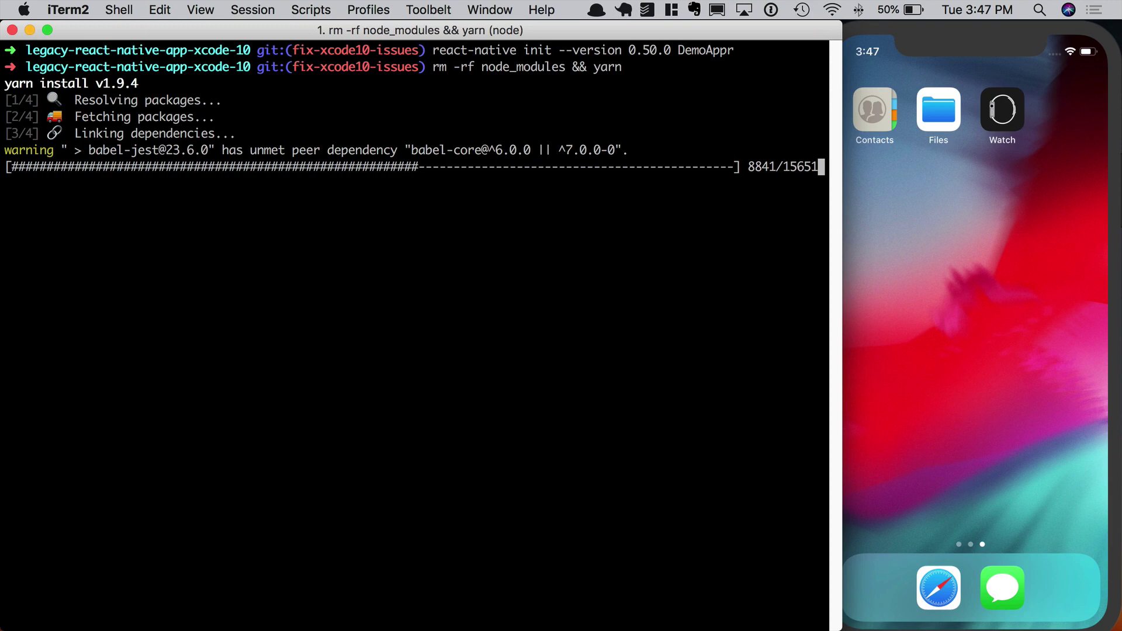
{"action": "key", "text": "super+Tab"}
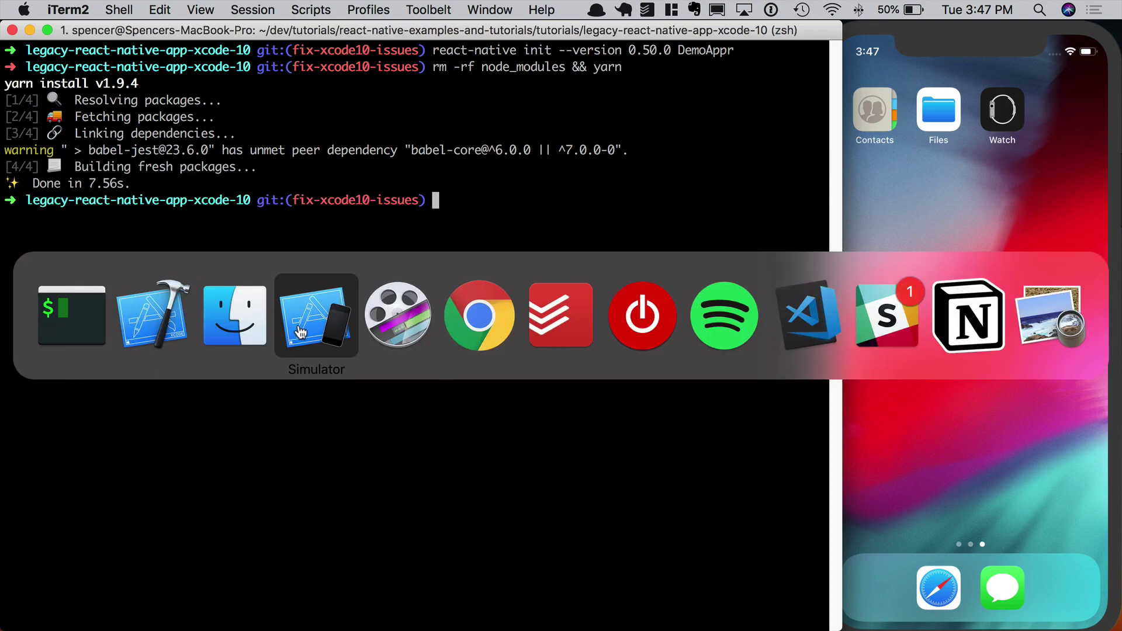
Step: Clean the DemoApp product with Product > Clean
{"action": "left_click", "coordinate": [173, 322]}
{"action": "left_click", "coordinate": [400, 10]}
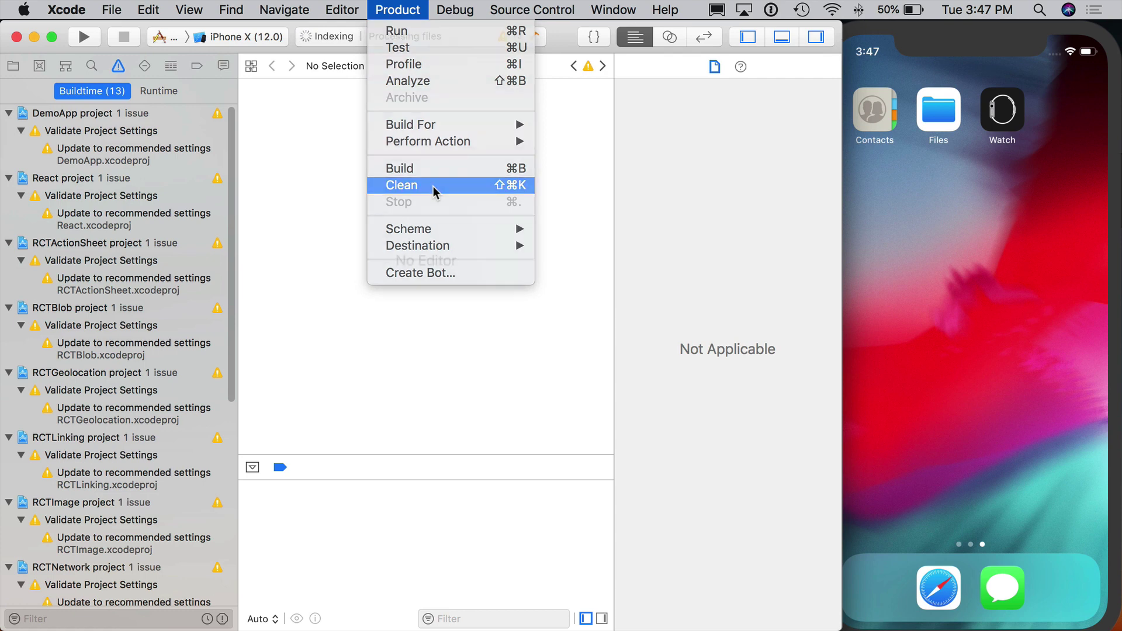
{"action": "left_click", "coordinate": [433, 187]}
Step: Clean DemoApp's entire build folder and confirm, so Clean Finished is reported
{"action": "left_click", "coordinate": [396, 6]}
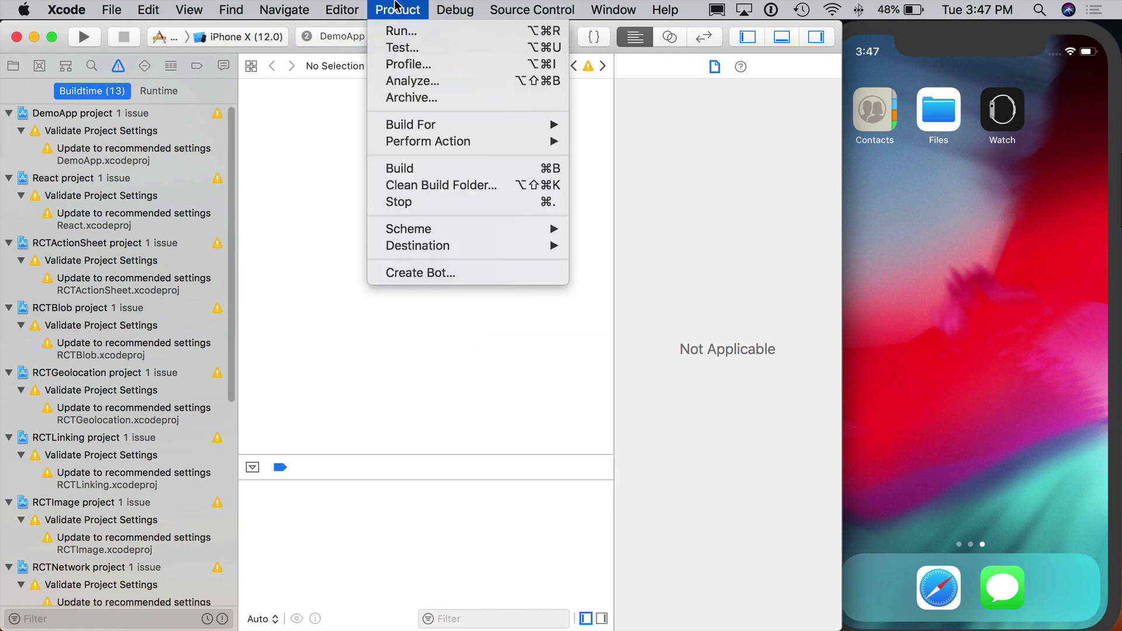
{"action": "left_click", "coordinate": [474, 184]}
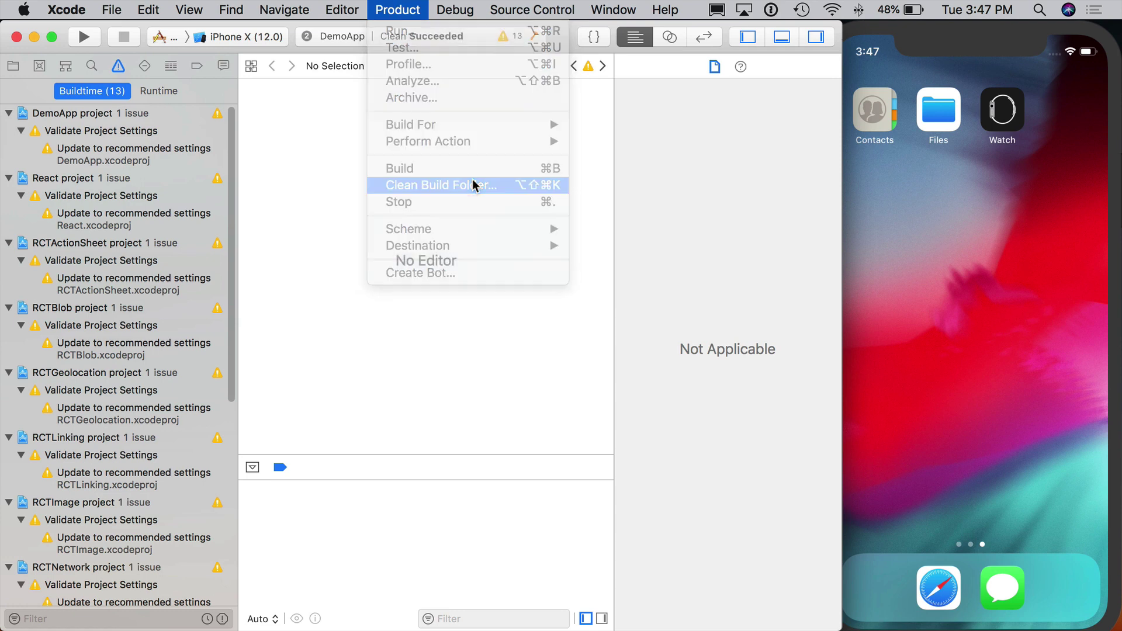
{"action": "key", "text": "Return"}
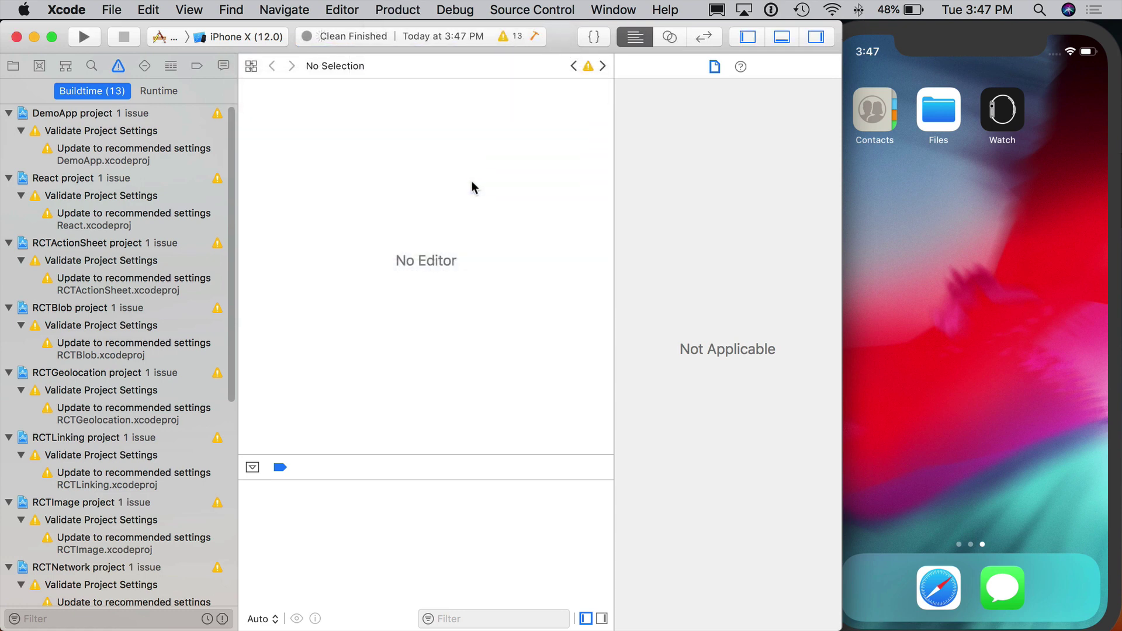
Step: Build and run DemoApp on the iPhone X simulator and check it shows 'Welcome to React Native!'
{"action": "key", "text": "super+b"}
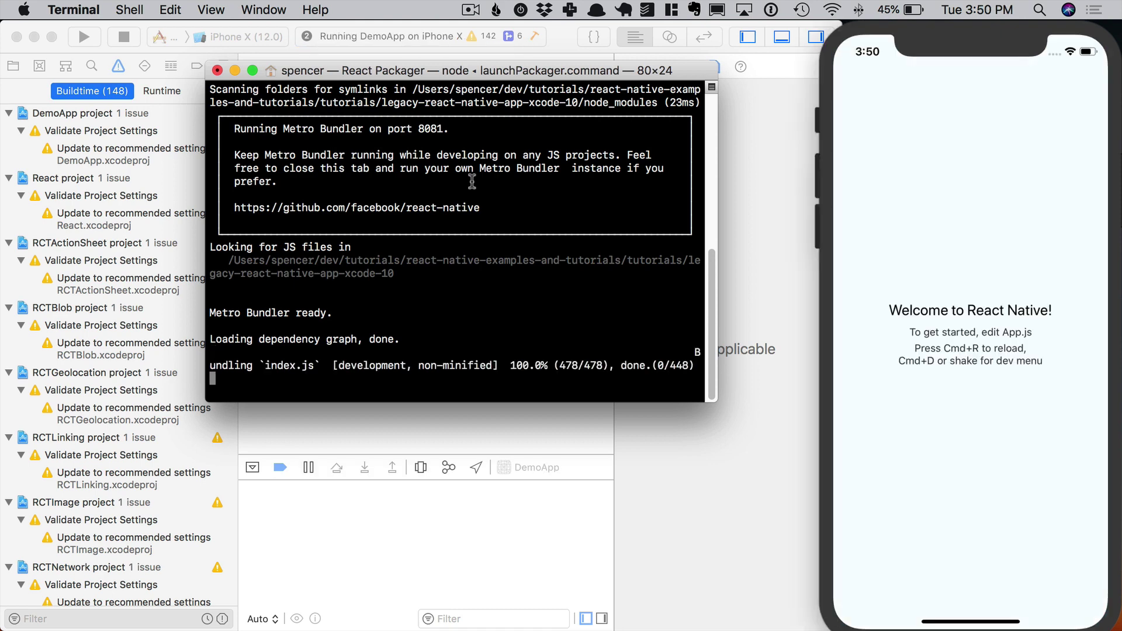
{"action": "left_click", "coordinate": [988, 55]}
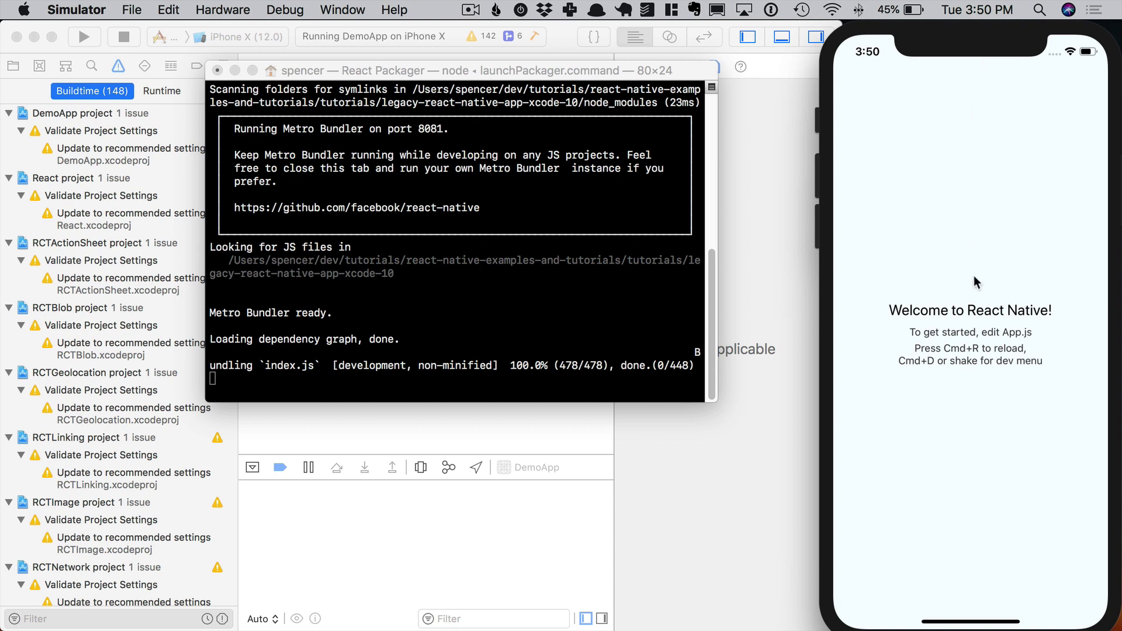
{"action": "left_click", "coordinate": [790, 299]}
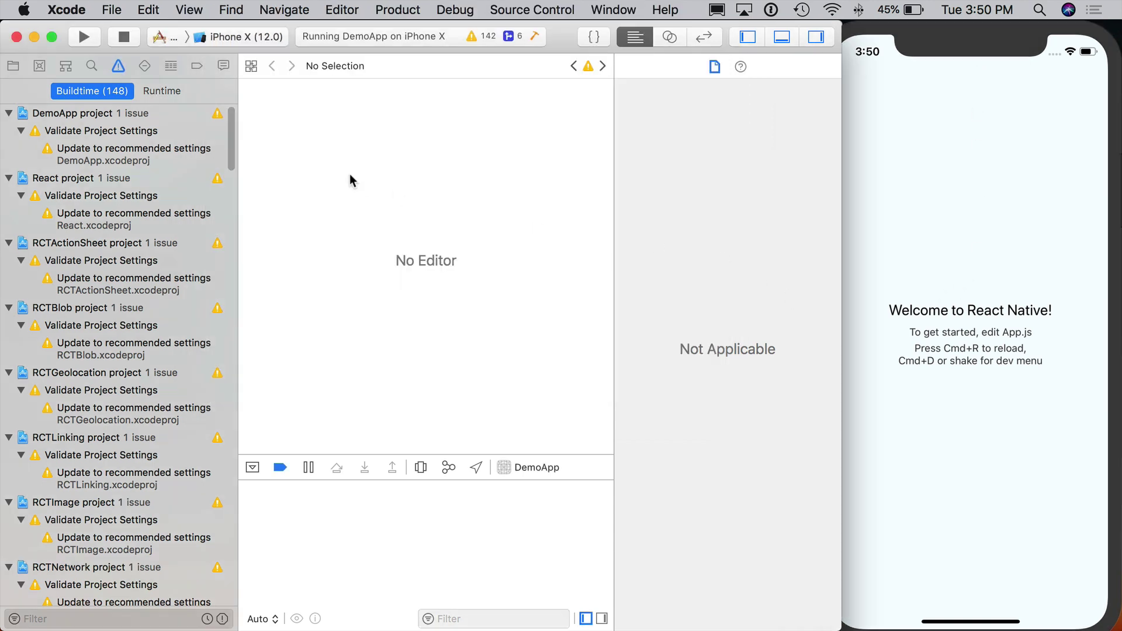